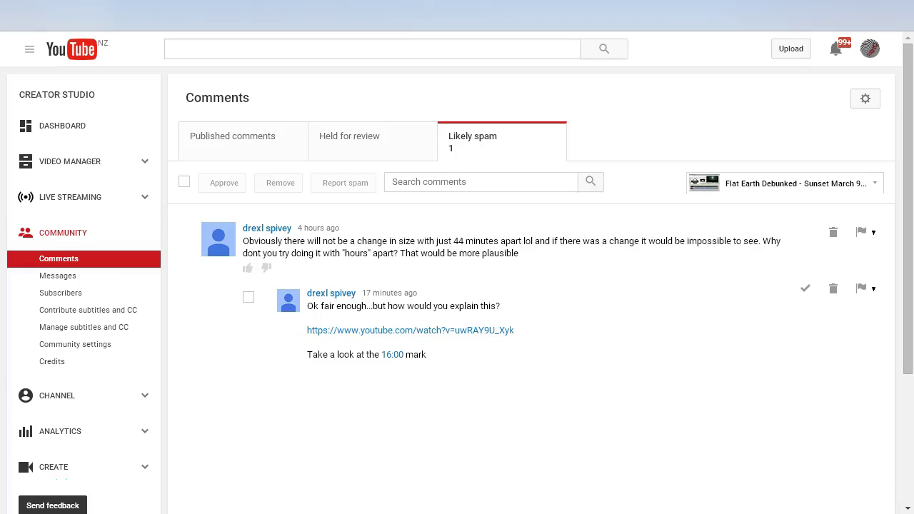
View the report and hide options for the likely-spam reply without applying any of them
mouse_move(868, 513)
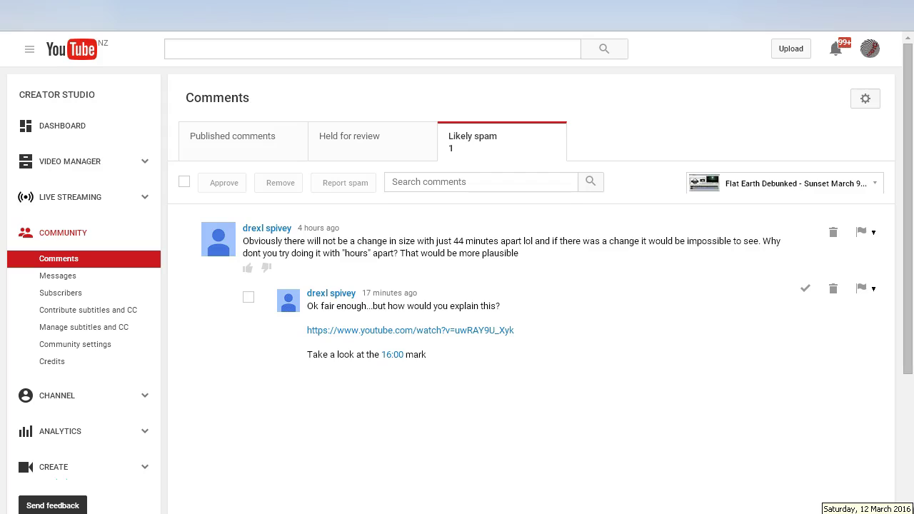
click(668, 457)
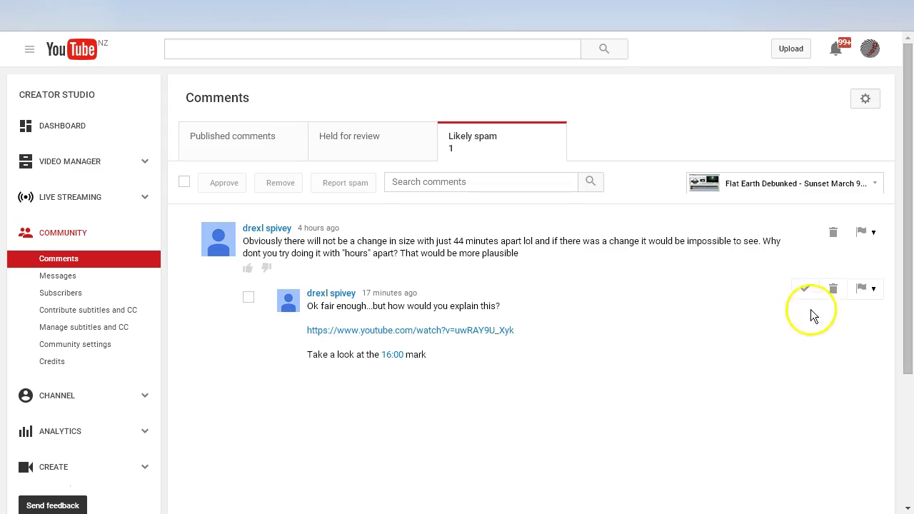
click(872, 290)
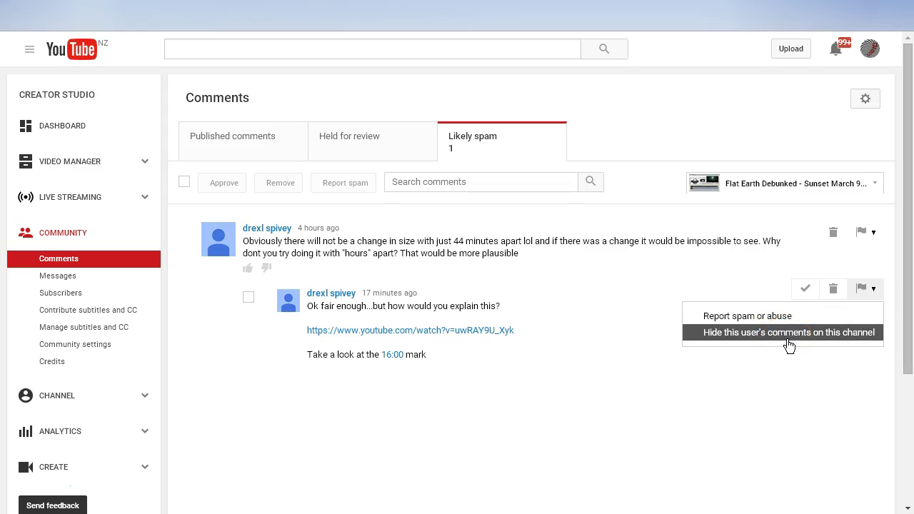
click(713, 382)
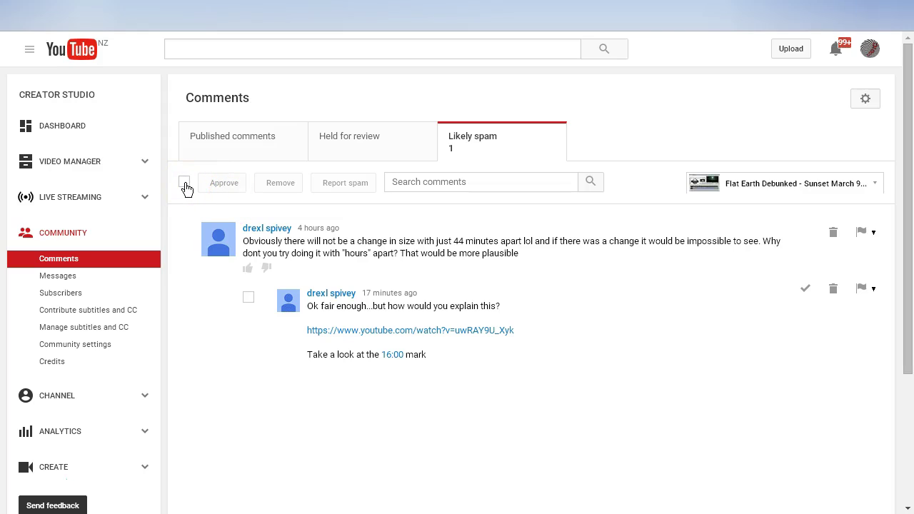
Approve the likely-spam reply and list the video's published comments newest first
click(220, 186)
click(804, 293)
click(241, 147)
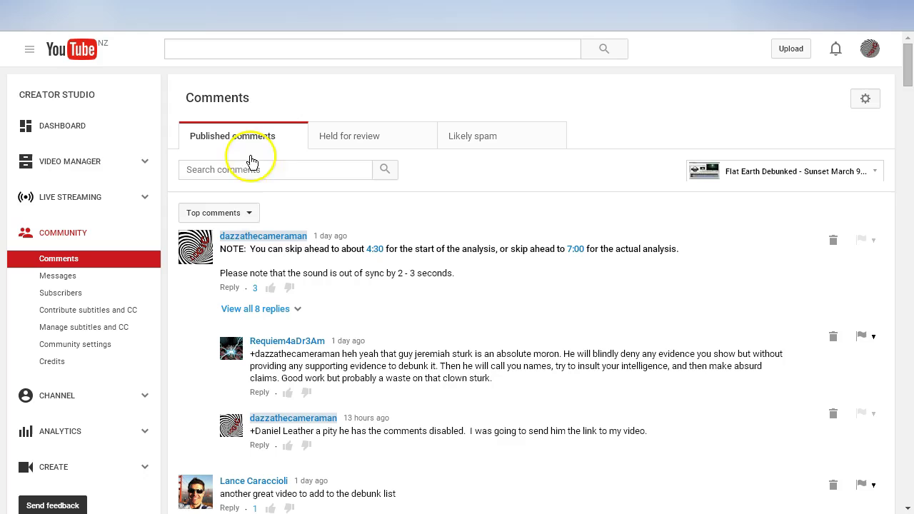
click(249, 212)
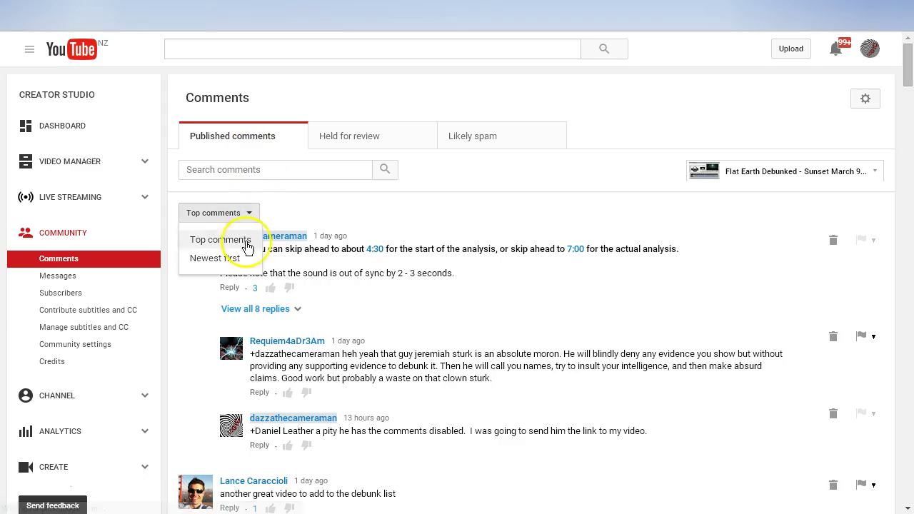
click(240, 262)
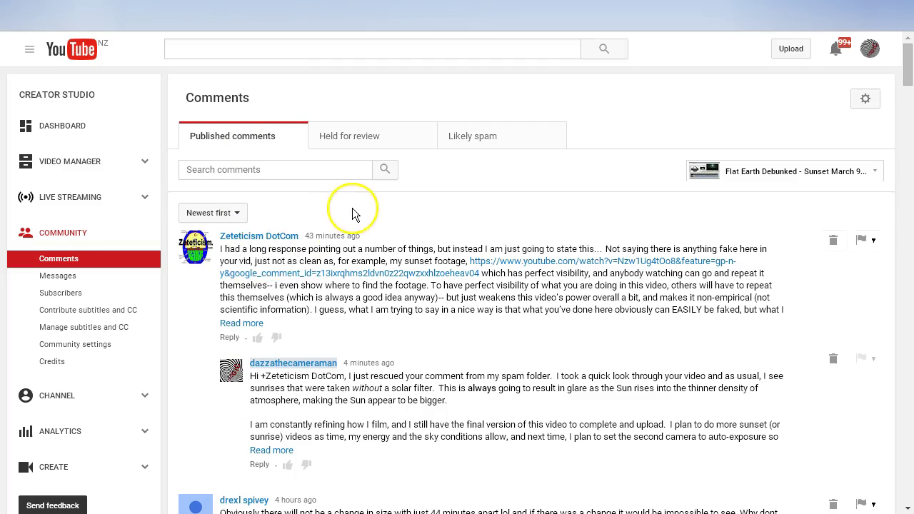
Always approve comments from the author of the "44 minutes apart" comment and recheck that setting
scroll(352, 207, down, 1)
scroll(354, 204, down, 3)
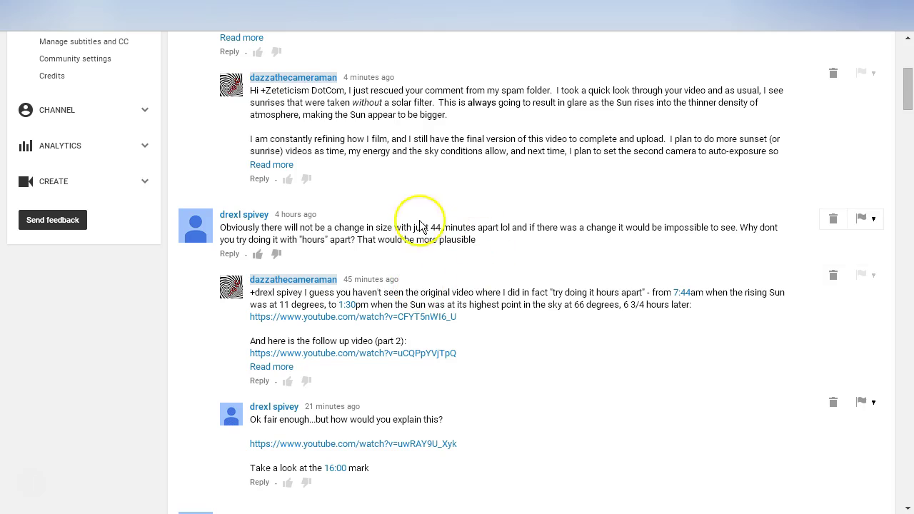
click(879, 224)
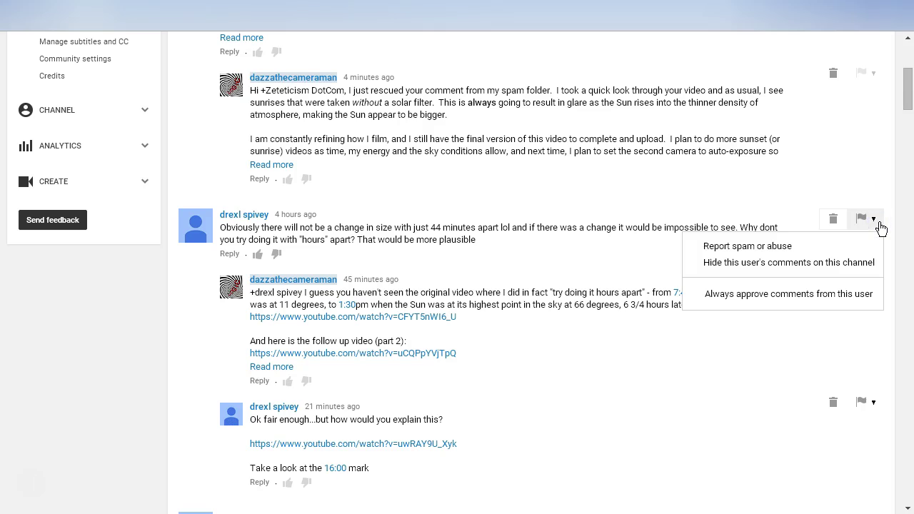
click(835, 300)
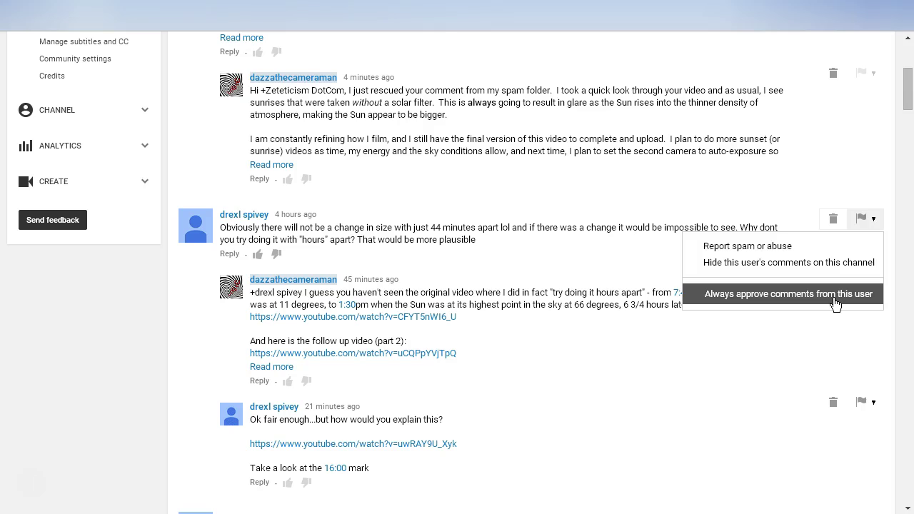
click(835, 300)
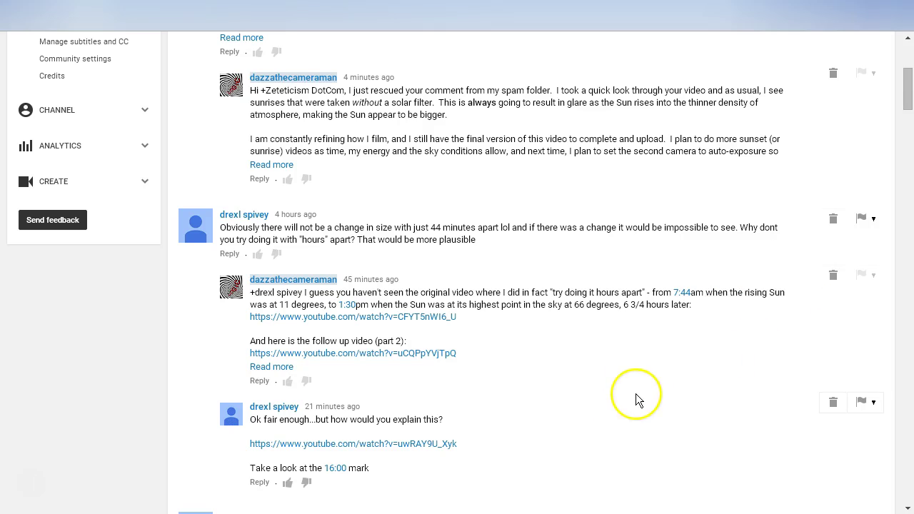
click(875, 223)
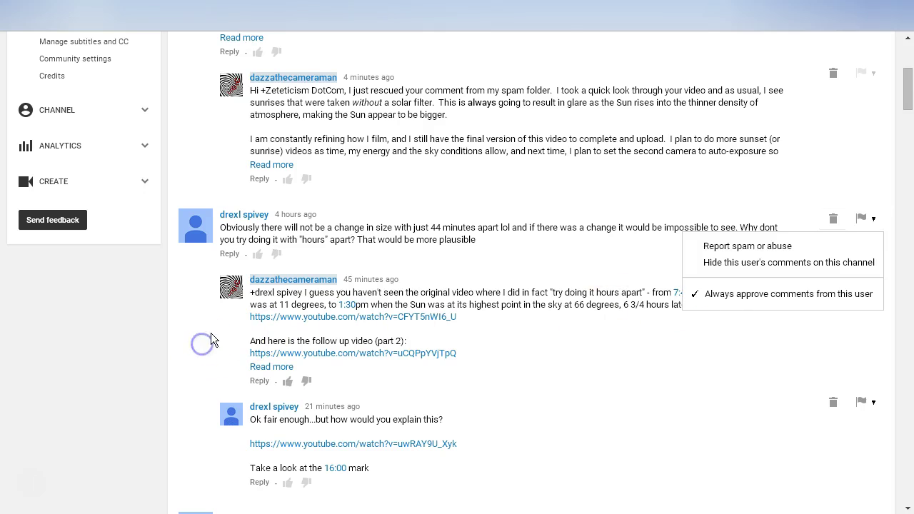
Always approve comments from the author of the "Great video! I keep telling people" comment
scroll(211, 333, down, 3)
click(874, 308)
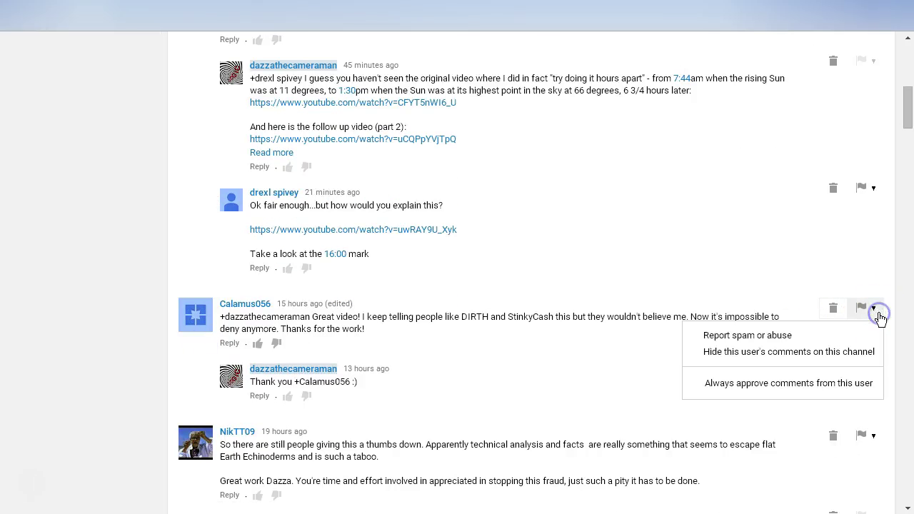
click(711, 383)
Toggle the always-approve setting for the authors of the "giving this a thumbs down" and "Well done" comments
scroll(686, 261, down, 2)
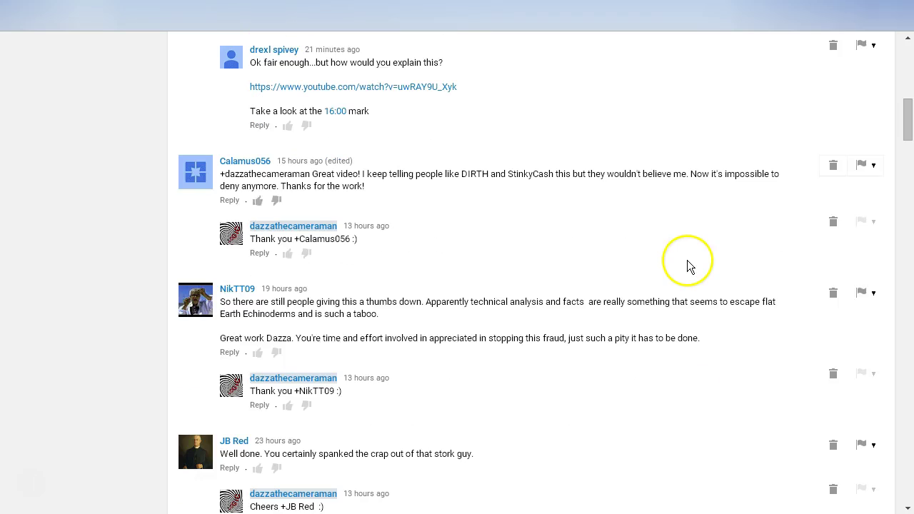
click(872, 294)
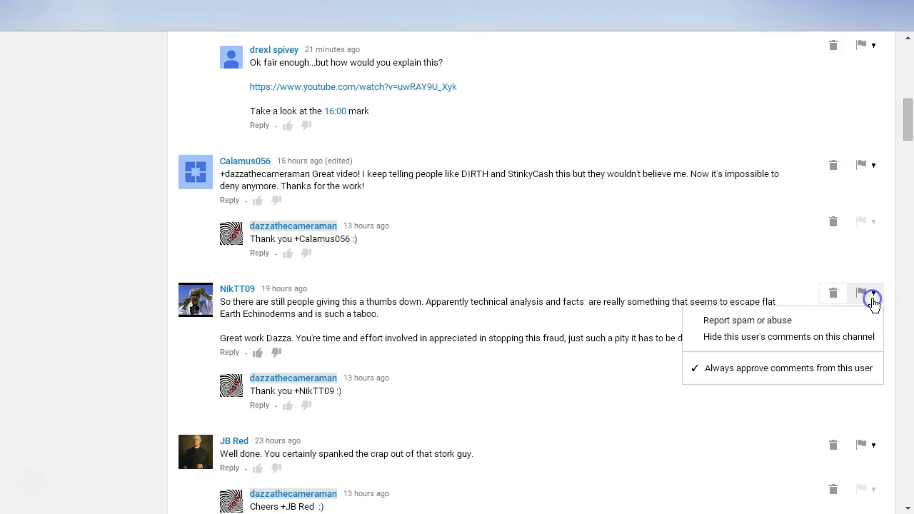
click(755, 368)
scroll(618, 278, down, 2)
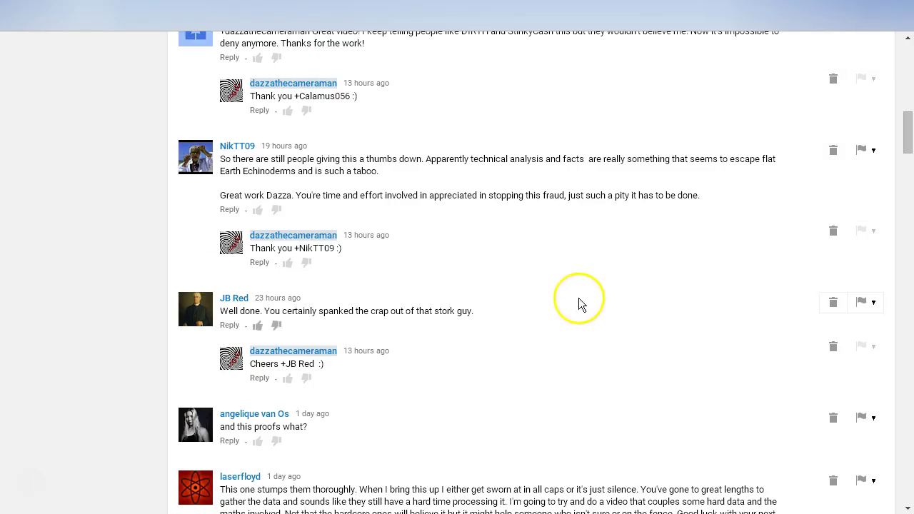
click(873, 302)
click(768, 383)
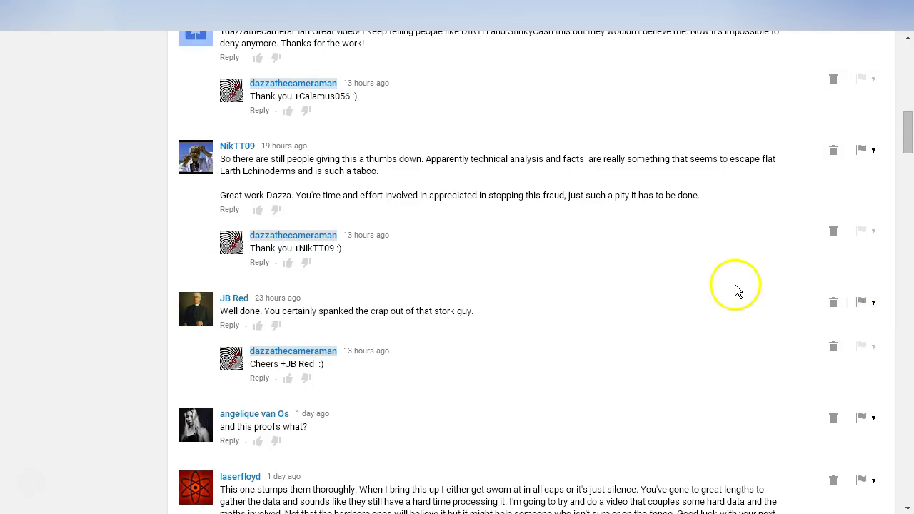
Always approve comments from the authors of the "This one stumps them thoroughly" and "and this proofs what?" comments
scroll(737, 287, down, 2)
click(873, 338)
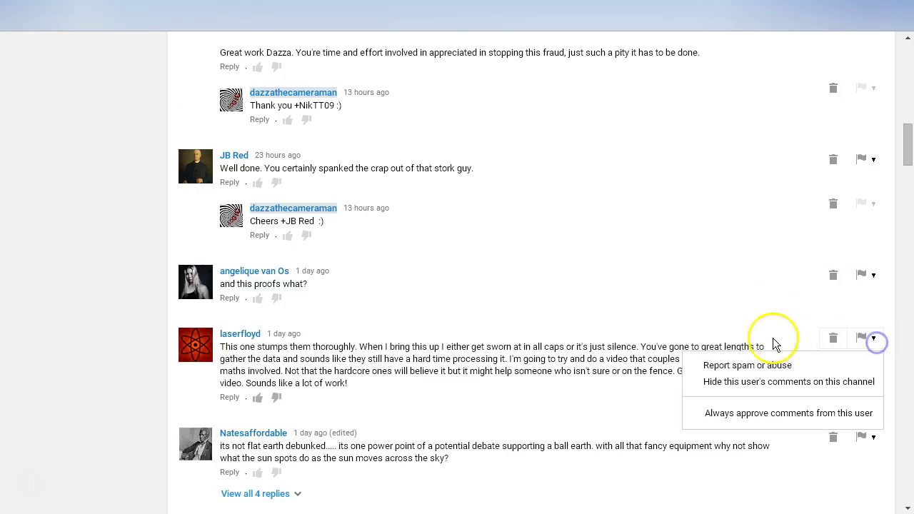
click(716, 413)
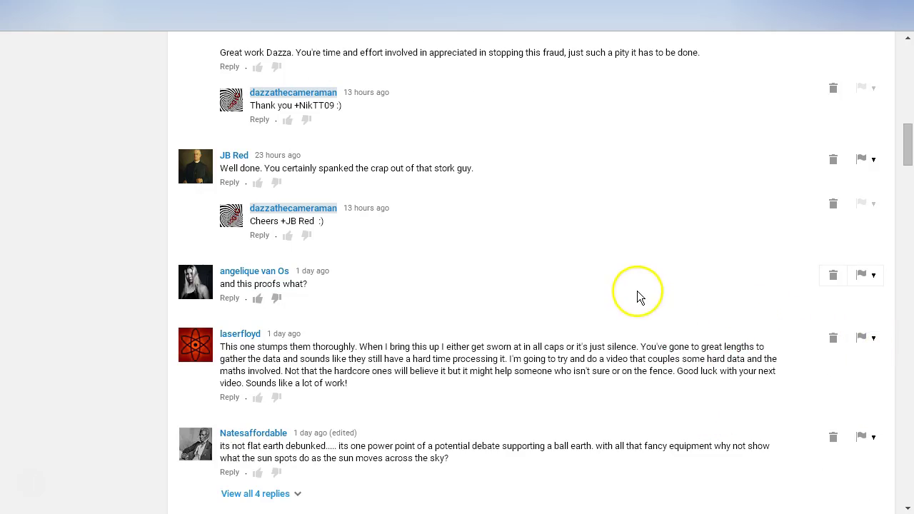
click(873, 275)
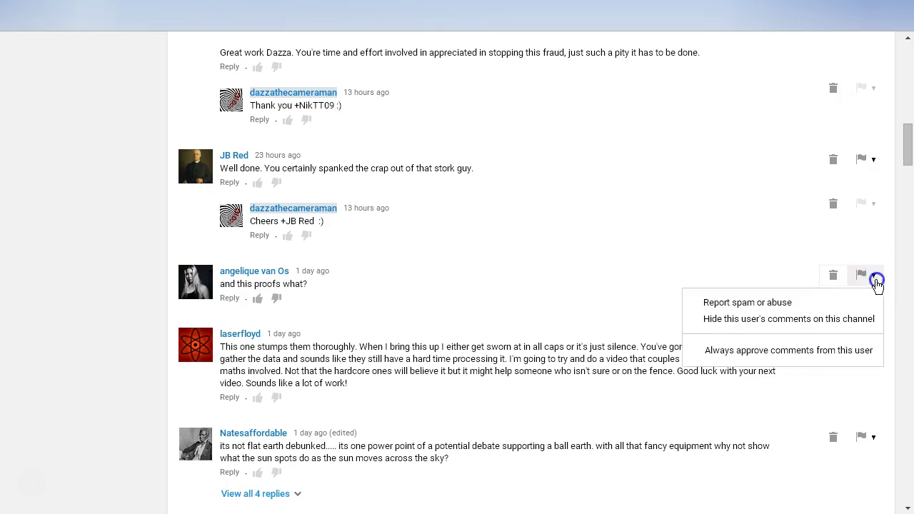
click(696, 351)
Always approve comments from the author of the "its not flat earth debunked" comment
scroll(722, 276, down, 1)
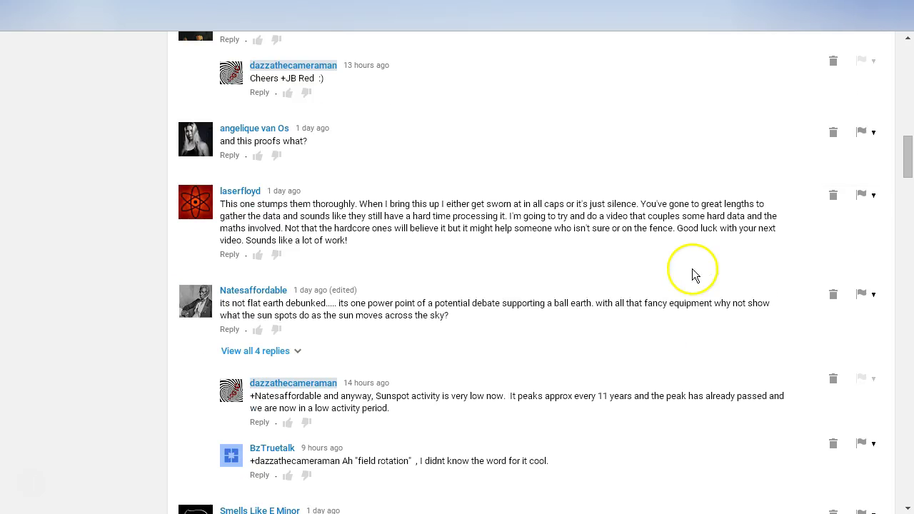
scroll(679, 318, down, 2)
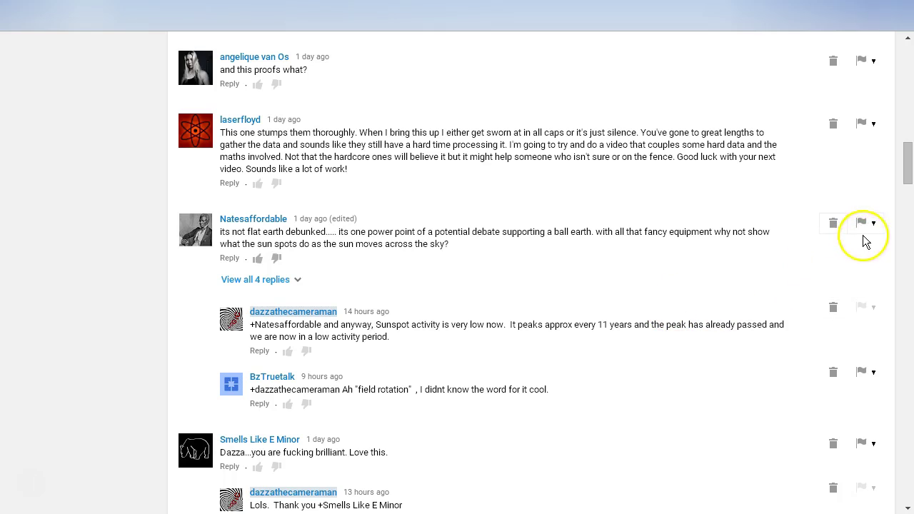
click(873, 224)
click(705, 298)
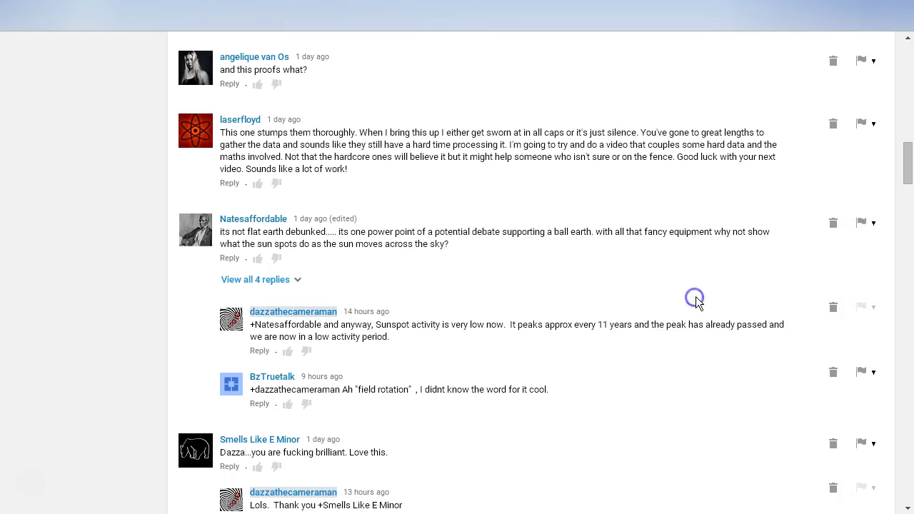
scroll(725, 273, down, 1)
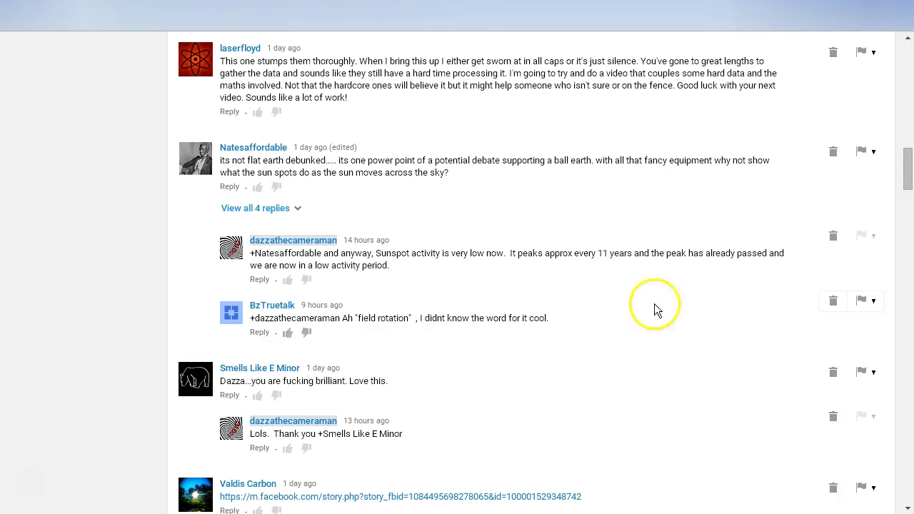
click(875, 375)
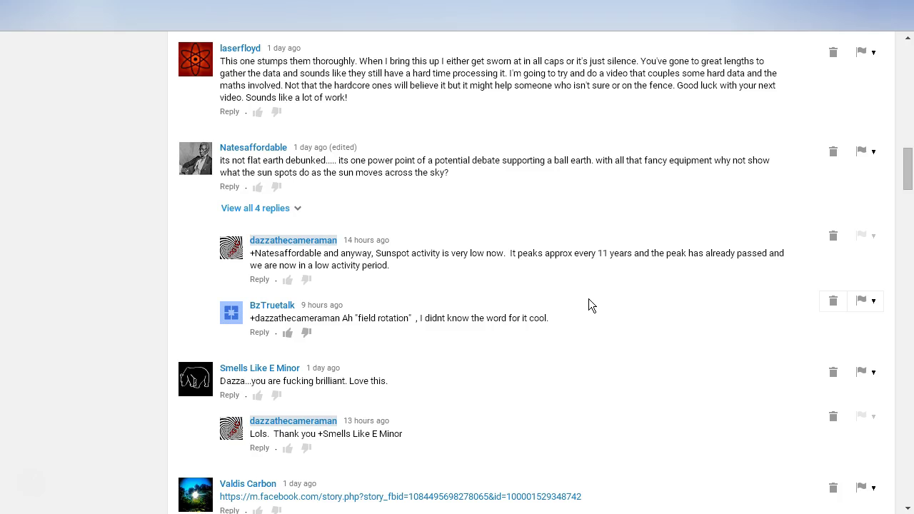
From the video list, open all comments on "Flat Earth Debunked - Sunset March 9 2016" and check the first reply's moderation options
click(908, 175)
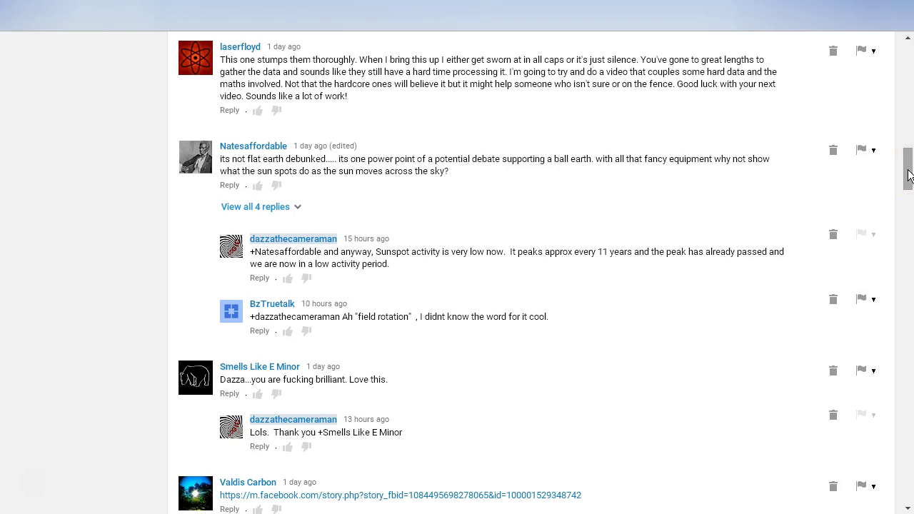
drag(909, 175, 909, 61)
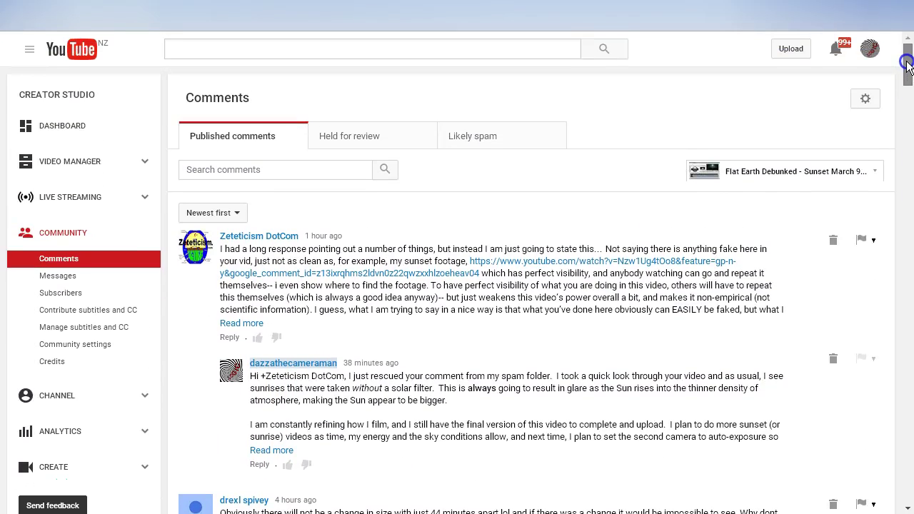
click(78, 166)
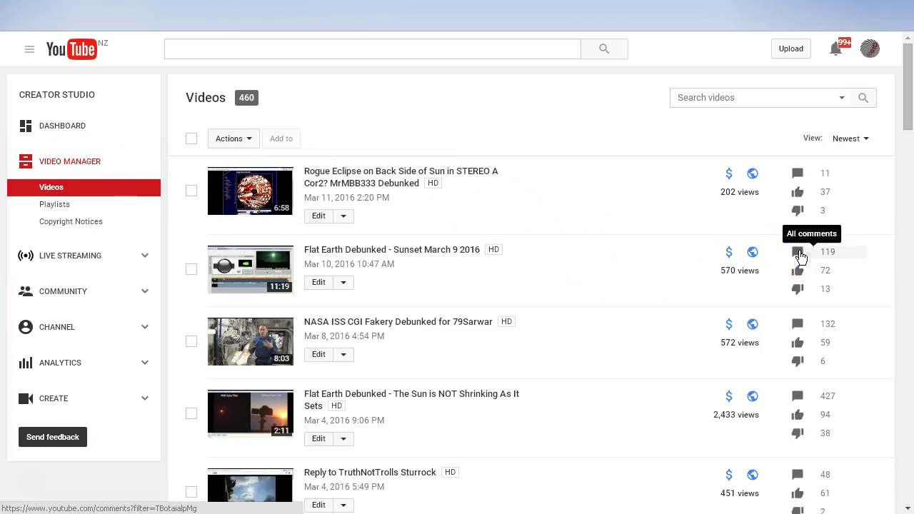
click(800, 251)
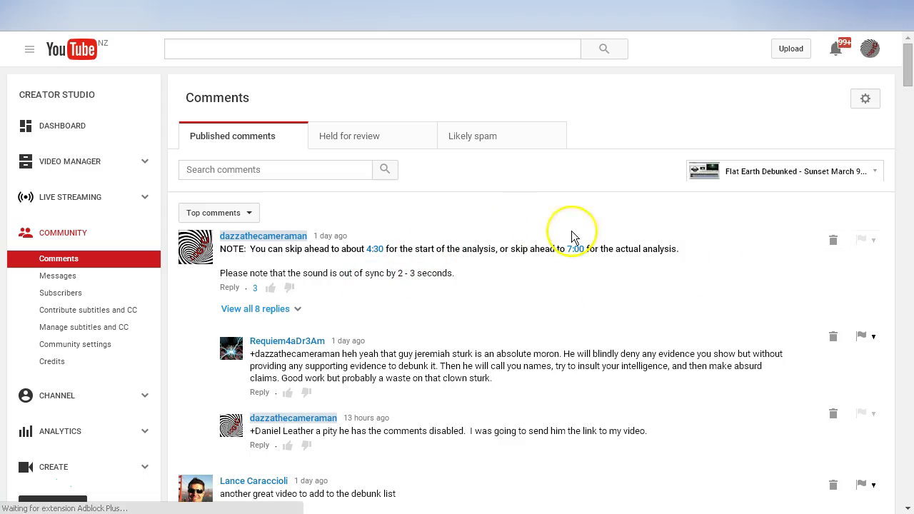
click(873, 336)
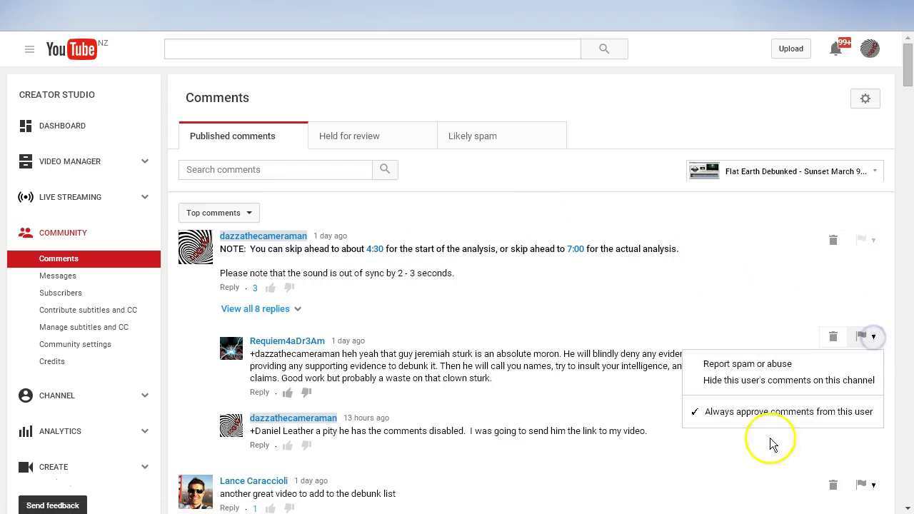
click(557, 311)
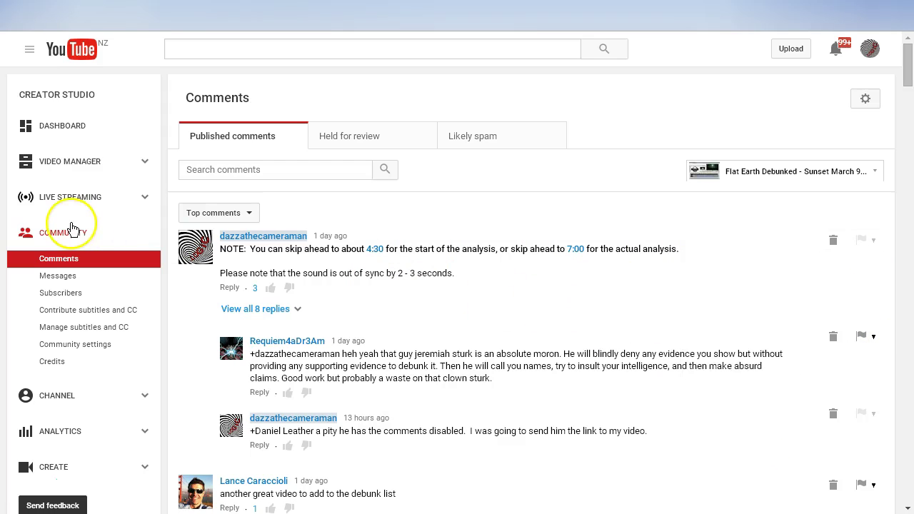
Open the public page of "Flat Earth Debunked - Sunset March 9 2016" and view the moderation options of the first reply there
click(89, 164)
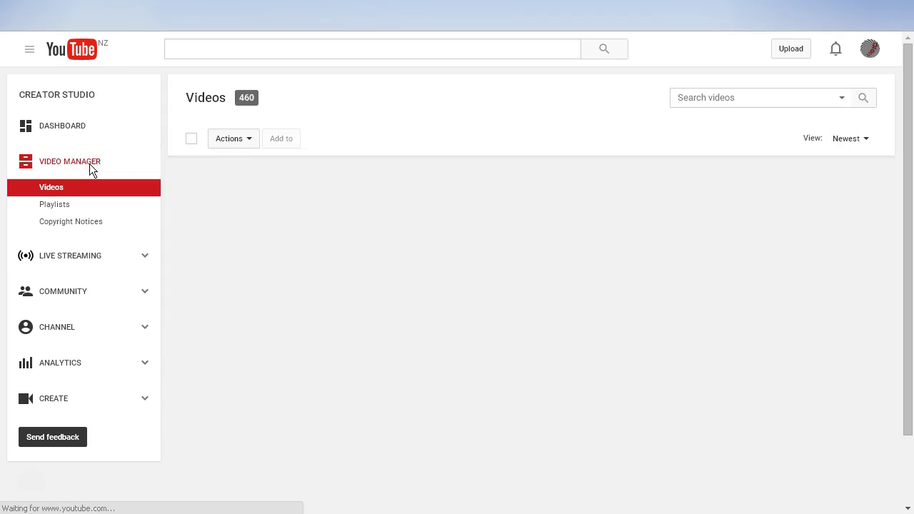
click(355, 253)
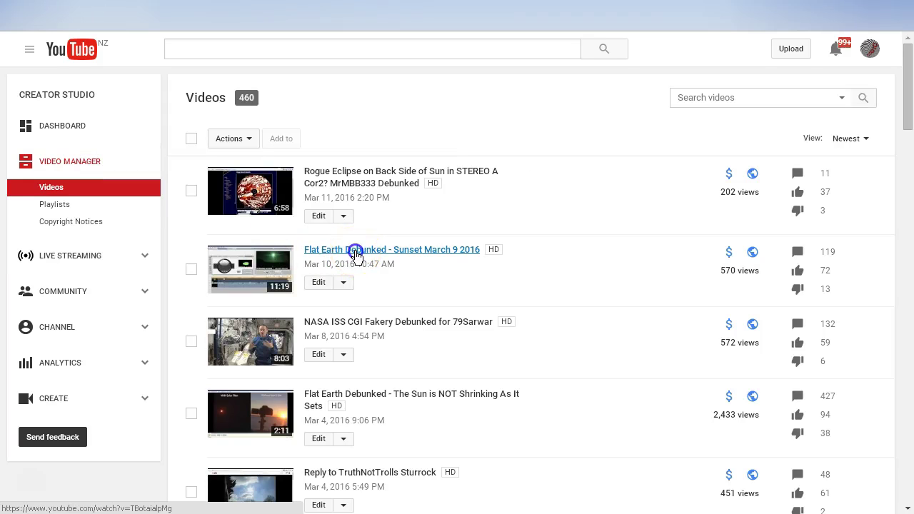
scroll(332, 264, down, 4)
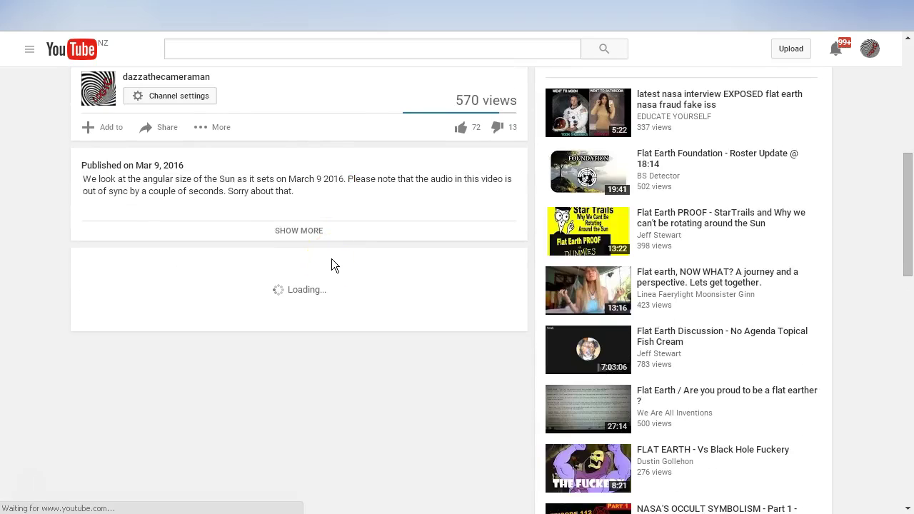
scroll(332, 259, down, 5)
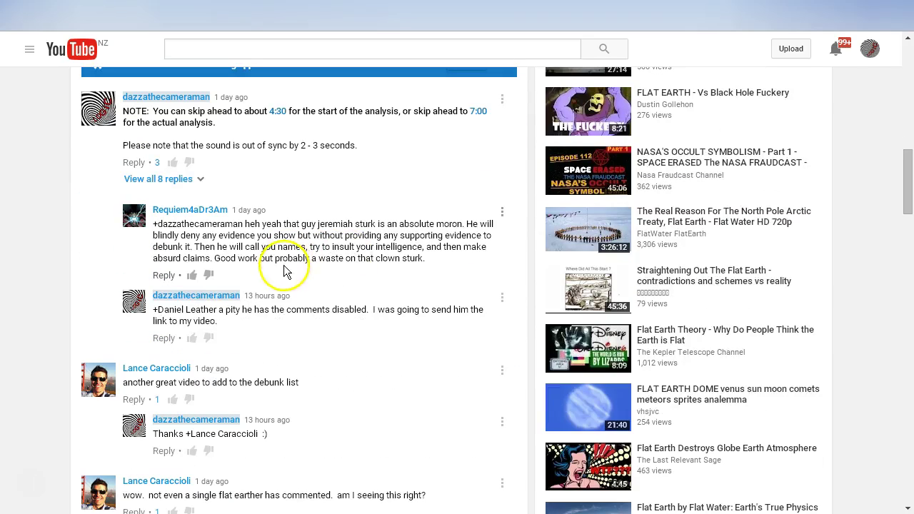
click(503, 214)
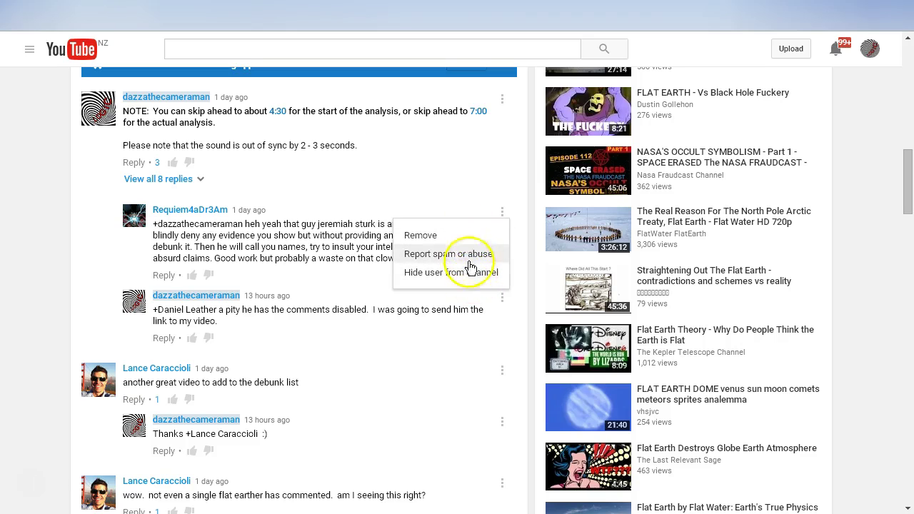
click(22, 268)
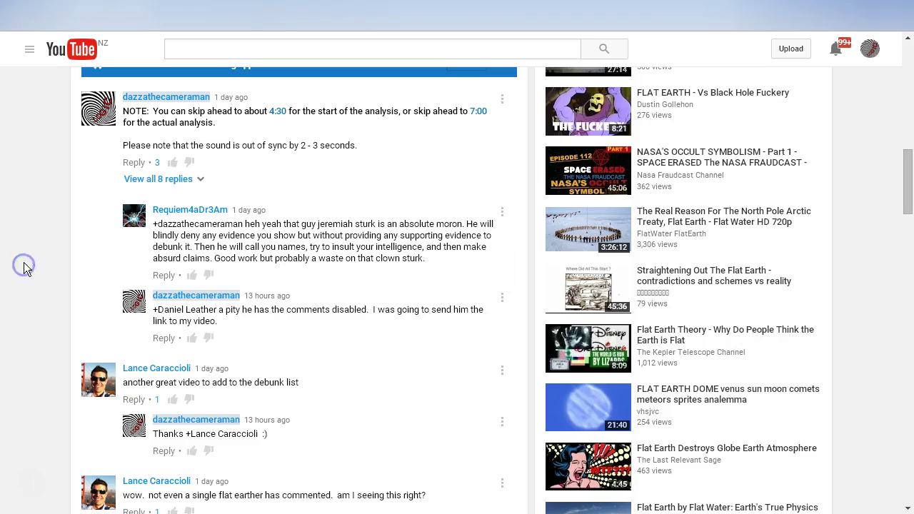